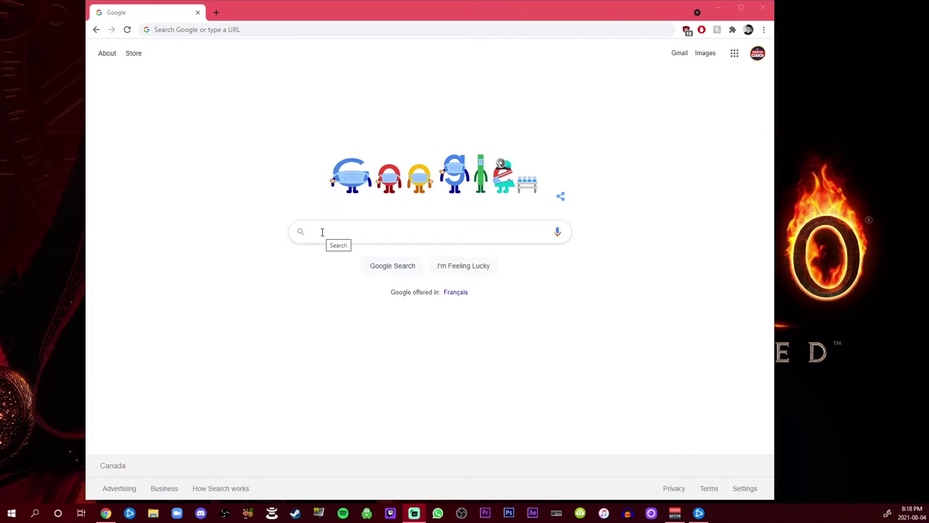
# - Search the web for CurseForge and open the curseforge.com home page
pyautogui.click(222, 31)
pyautogui.write('c')
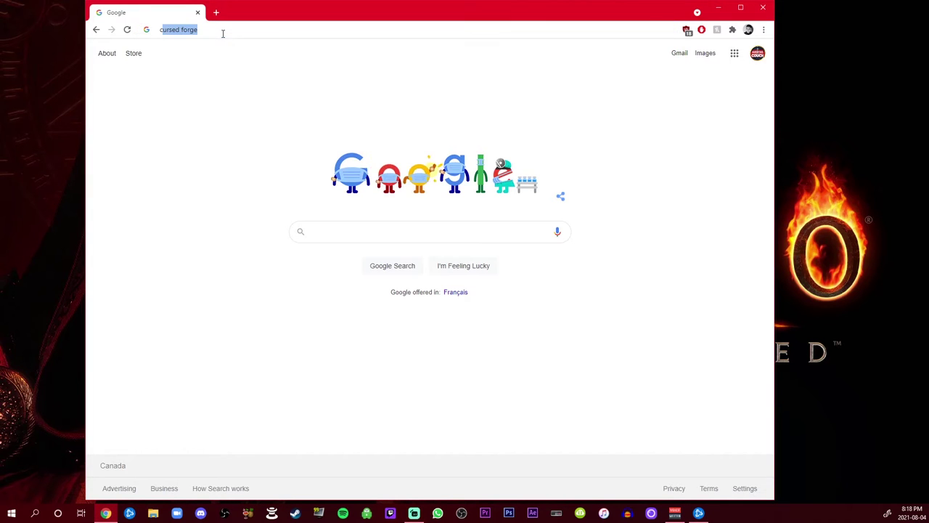
pyautogui.write('urs')
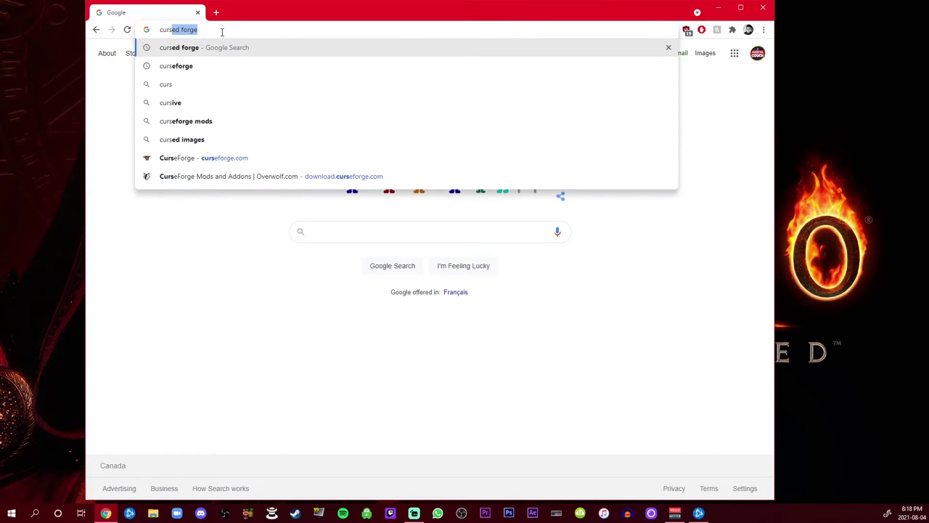
pyautogui.click(207, 68)
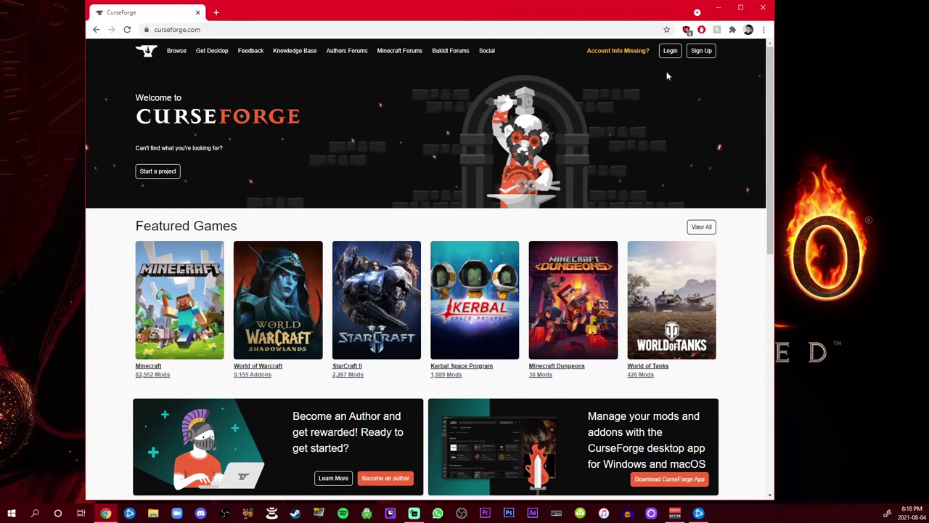
# - Look over the CurseForge home page and open the download page for the desktop app
pyautogui.scroll(-2, 435, 240)
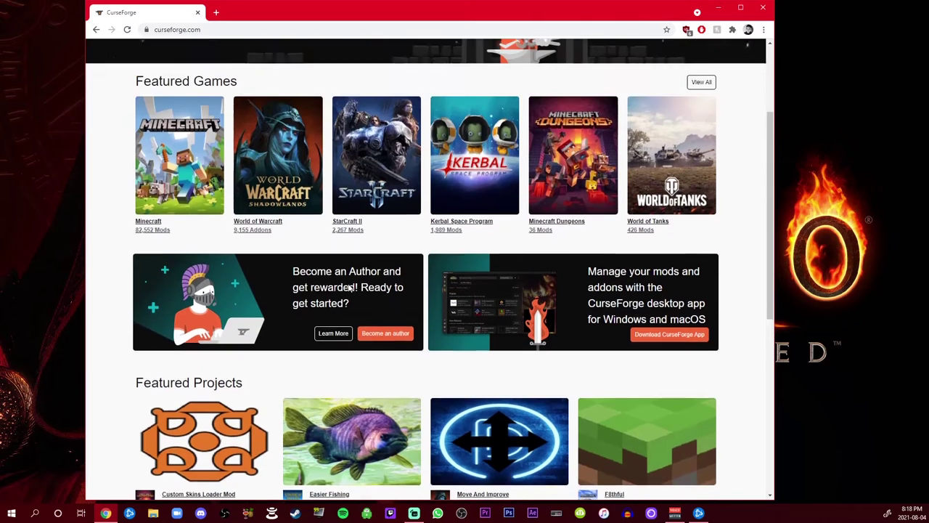
pyautogui.scroll(2, 247, 270)
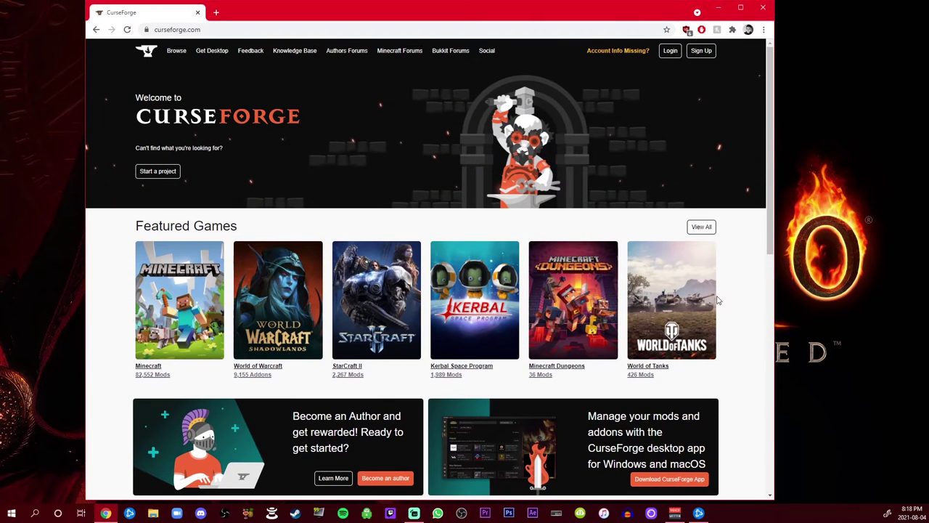
pyautogui.click(212, 53)
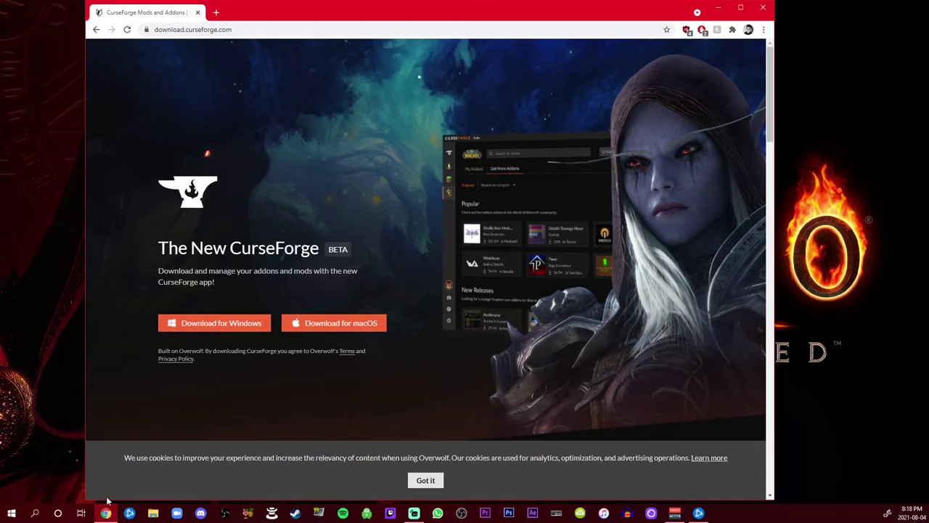
pyautogui.click(42, 516)
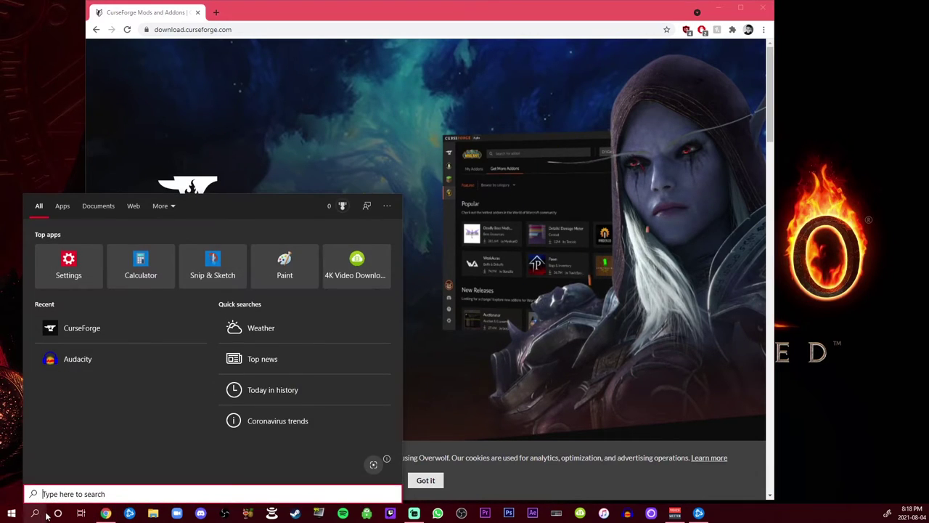
pyautogui.click(484, 433)
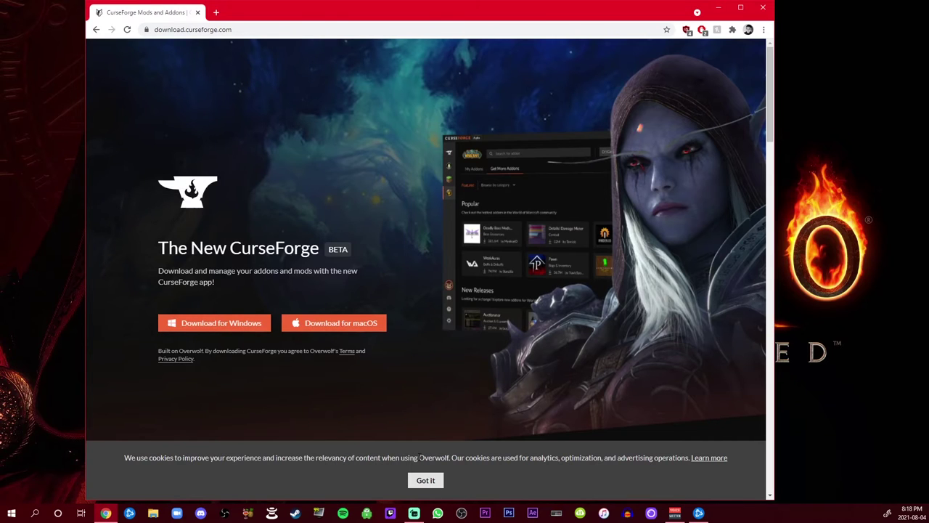
pyautogui.doubleClick(448, 457)
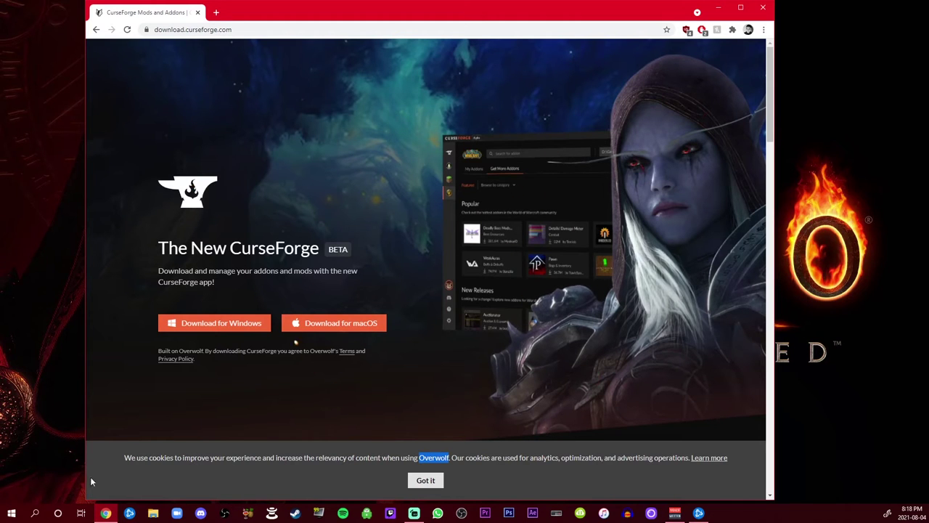
# - Find the installed CurseForge desktop app on the computer and launch it
pyautogui.click(35, 513)
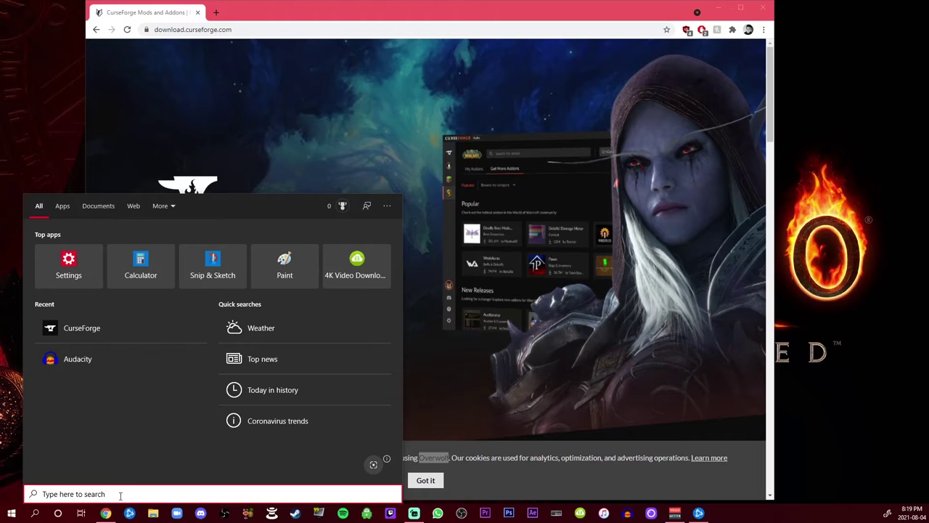
pyautogui.write('cur')
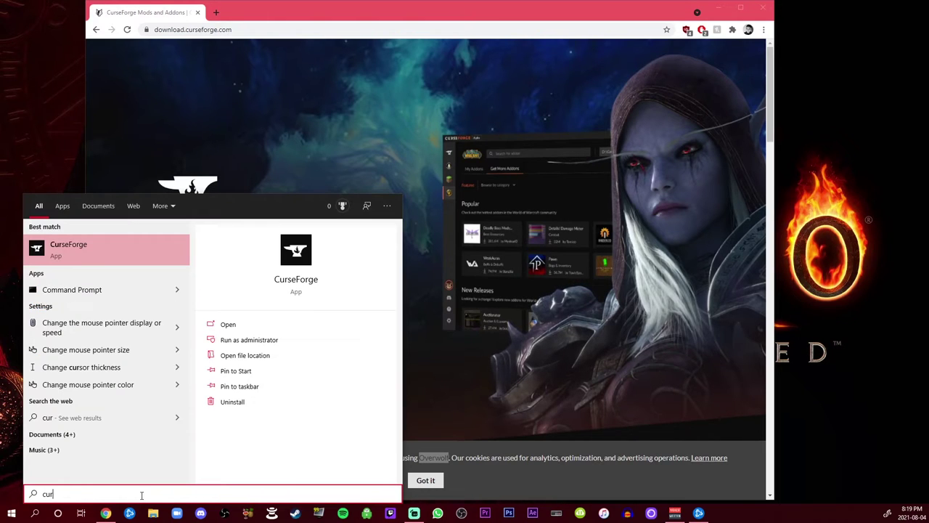
pyautogui.click(80, 251)
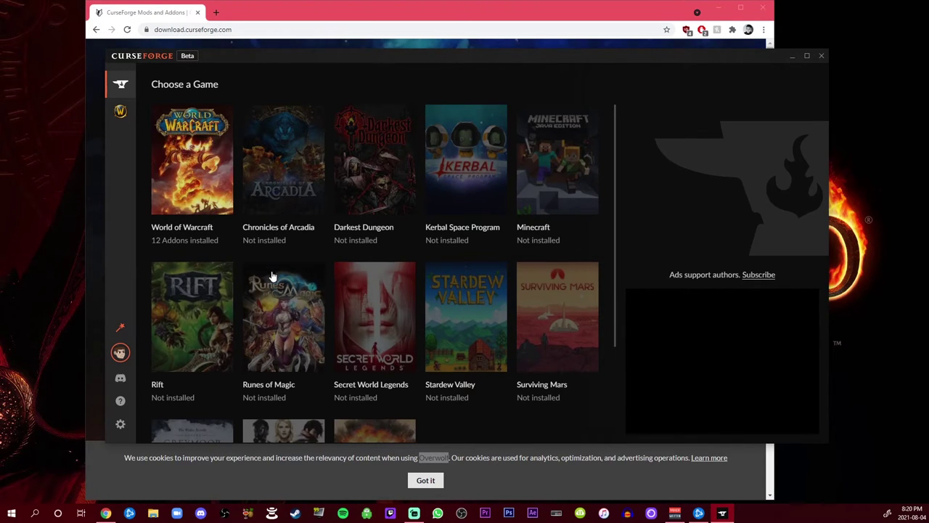
# - Choose World of Warcraft as the game to manage and look through its list of installed addons
pyautogui.scroll(-2, 485, 332)
pyautogui.scroll(2, 485, 332)
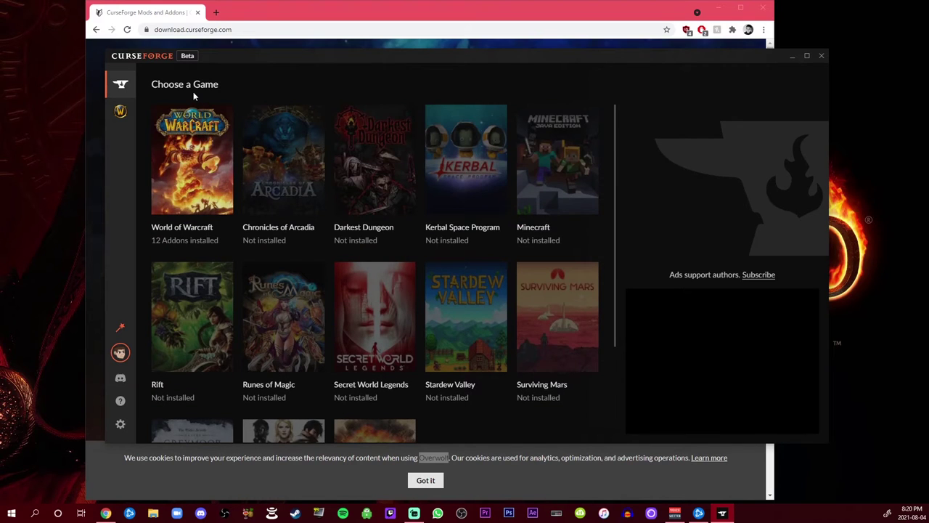
pyautogui.click(188, 163)
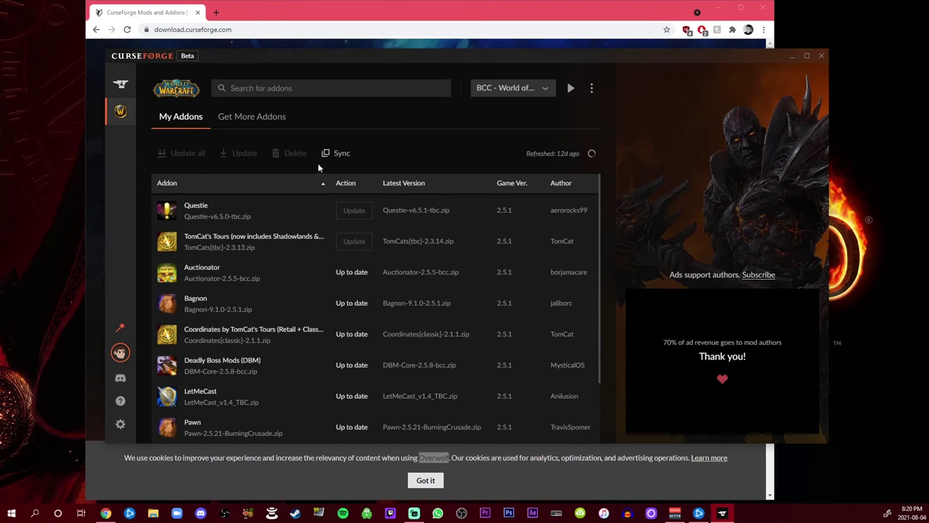
pyautogui.scroll(-1, 236, 263)
pyautogui.scroll(-2, 237, 264)
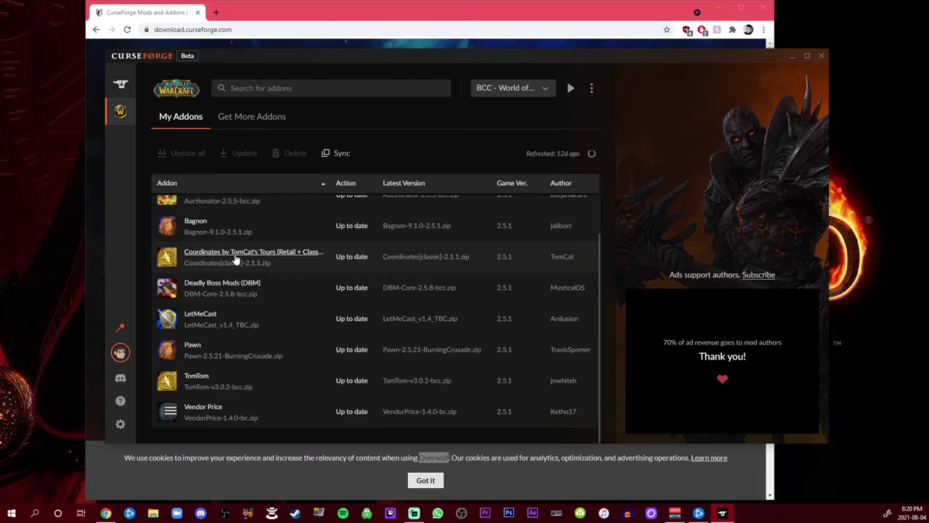
pyautogui.scroll(3, 239, 259)
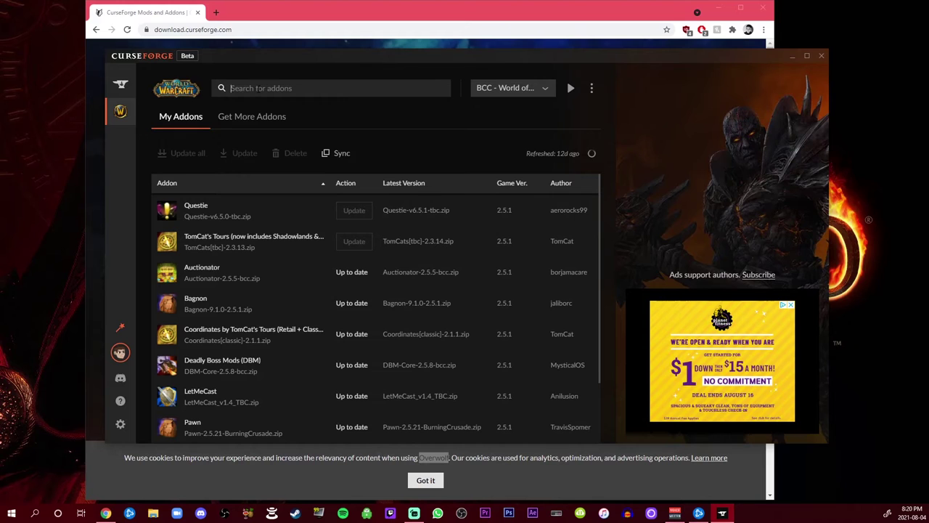
pyautogui.scroll(-3, 261, 312)
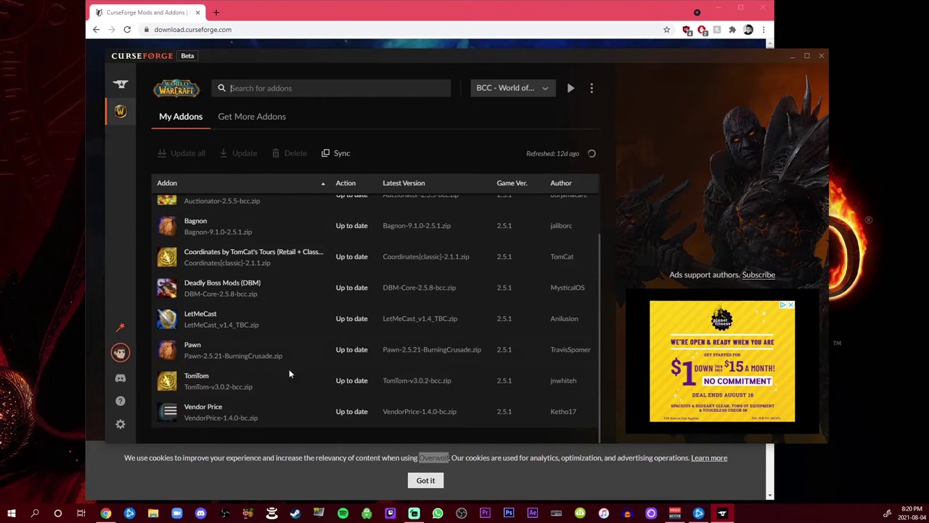
pyautogui.scroll(3, 276, 341)
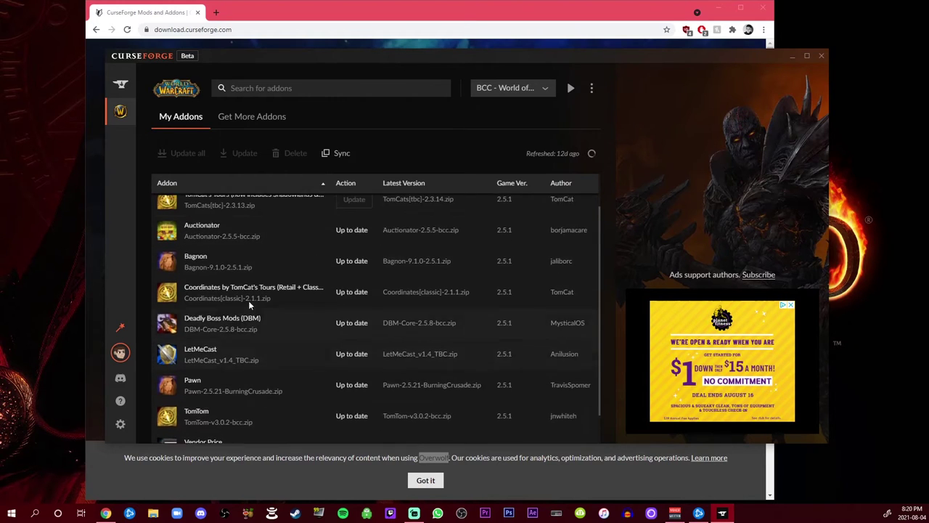
# - Browse the full list of popular World of Warcraft addons and install AtlasLootClassic
pyautogui.click(235, 120)
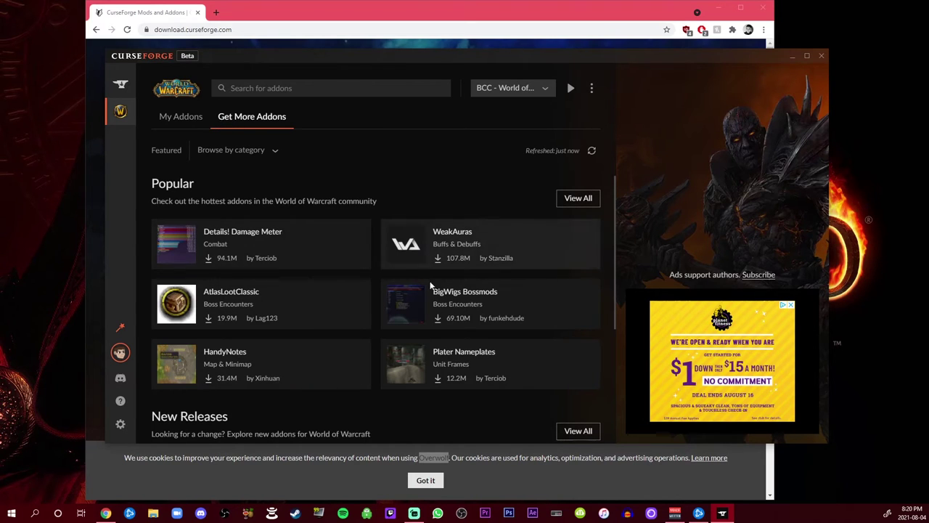
pyautogui.click(579, 199)
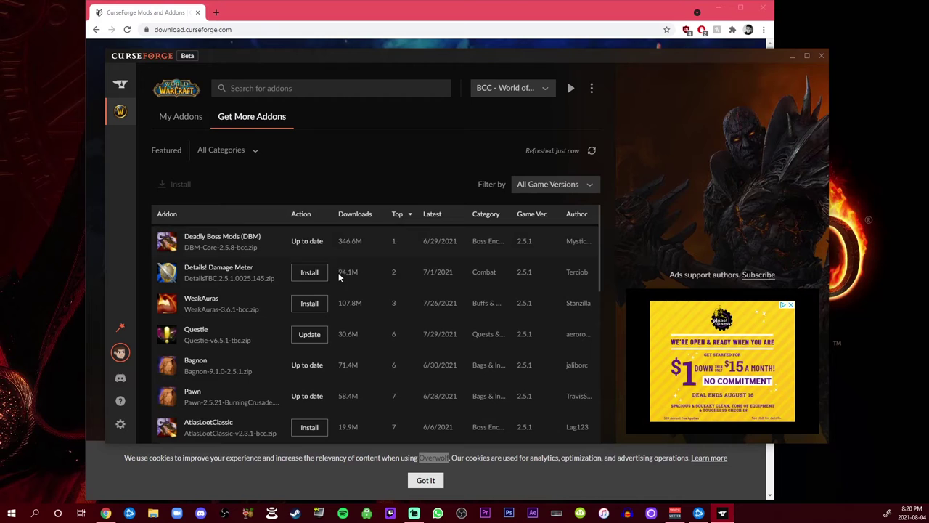
pyautogui.scroll(-2, 264, 238)
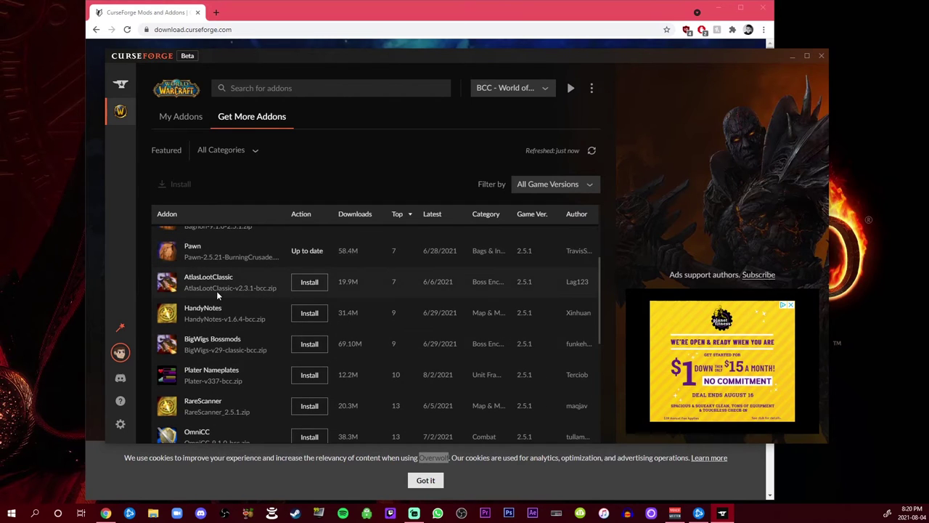
pyautogui.scroll(2, 218, 305)
pyautogui.scroll(-2, 240, 334)
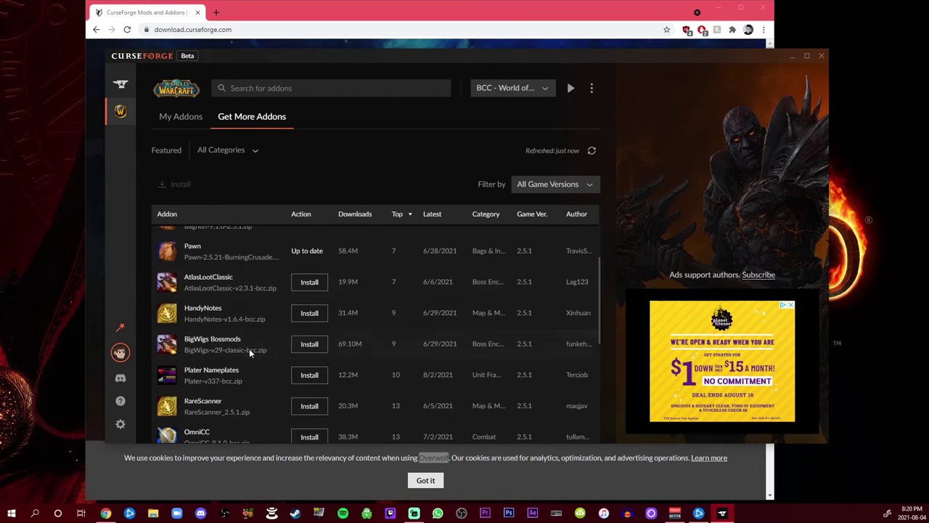
pyautogui.click(309, 284)
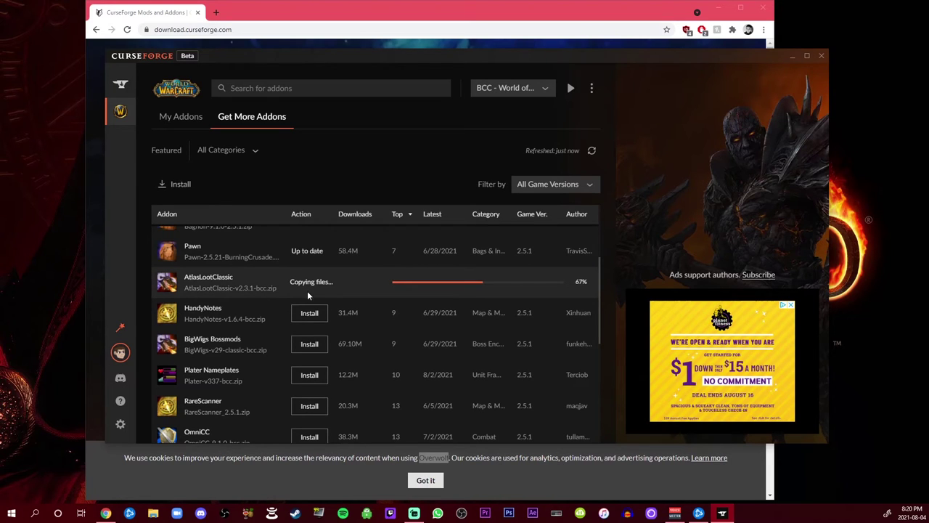
# - Return to the installed addons and update all outdated ones at once
pyautogui.click(192, 117)
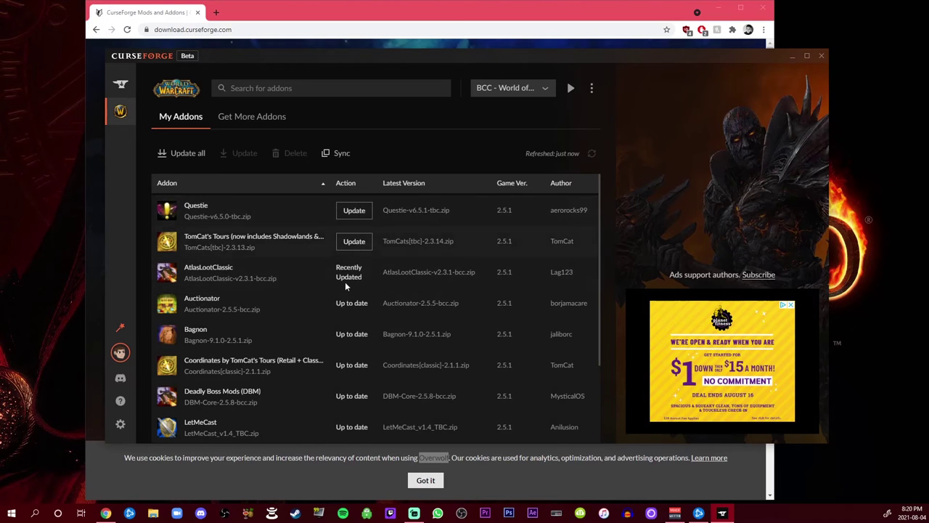
pyautogui.scroll(-2, 304, 326)
pyautogui.scroll(2, 296, 323)
pyautogui.click(177, 164)
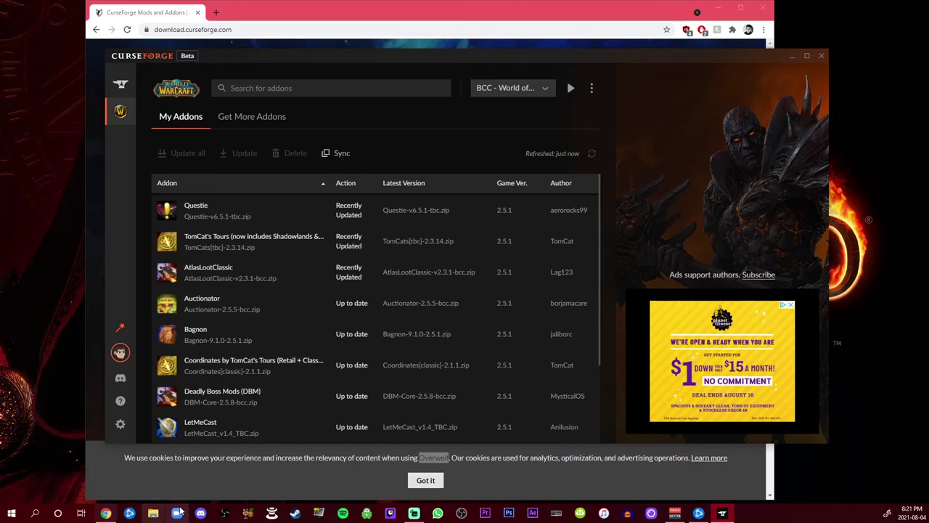
# - Switch to World of Warcraft and check the in-game AddOn List for the AtlasLoot Classic modules
pyautogui.click(698, 512)
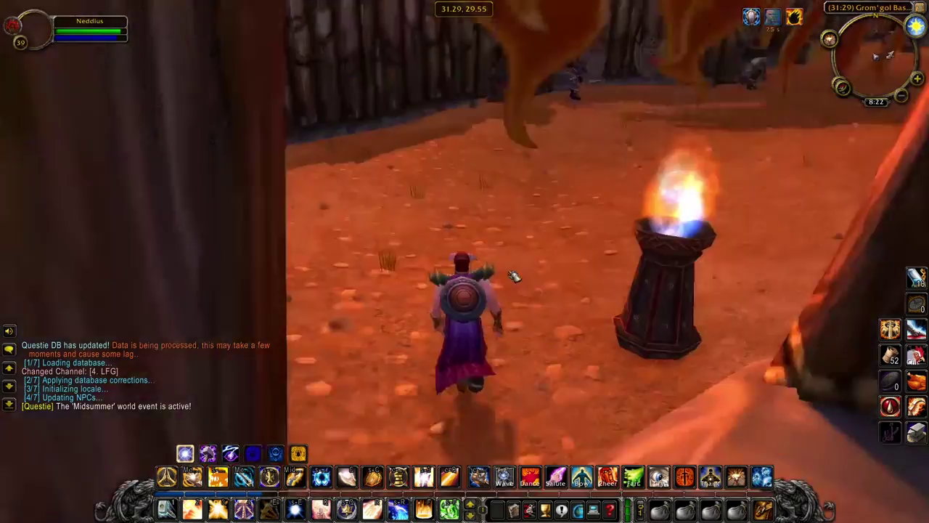
pyautogui.press('Escape')
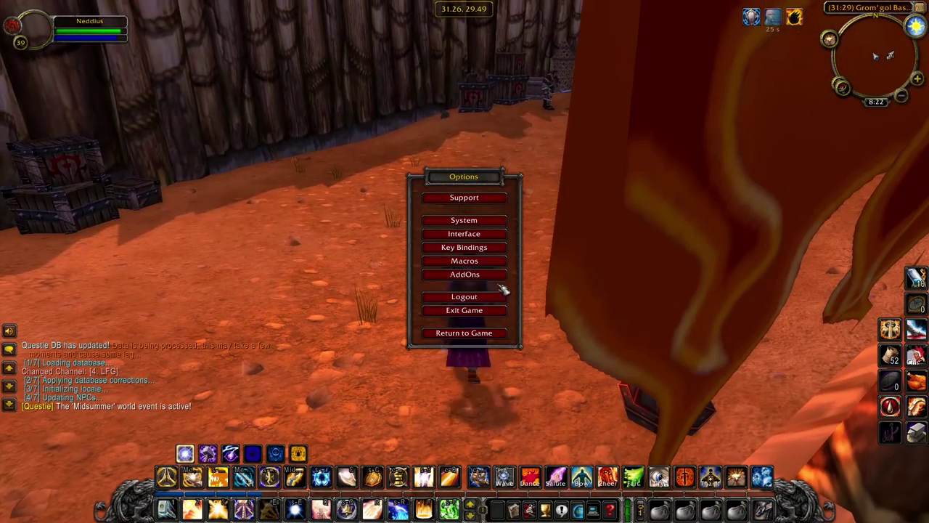
pyautogui.click(473, 274)
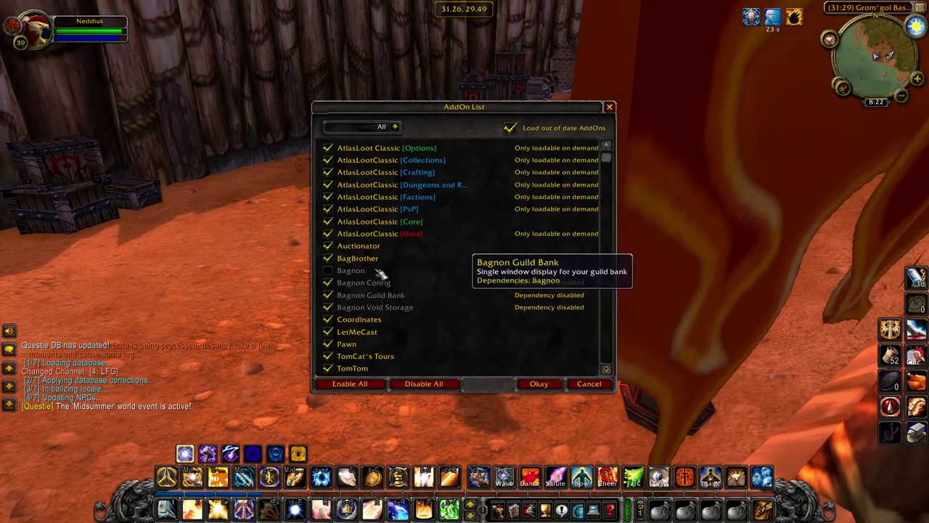
pyautogui.scroll(-4, 377, 274)
pyautogui.scroll(-4, 374, 254)
pyautogui.scroll(8, 373, 217)
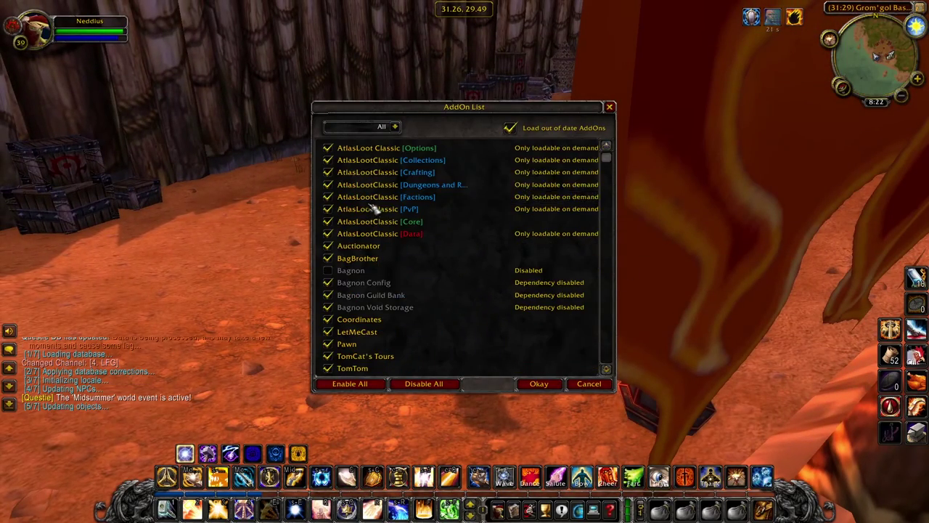
pyautogui.click(609, 107)
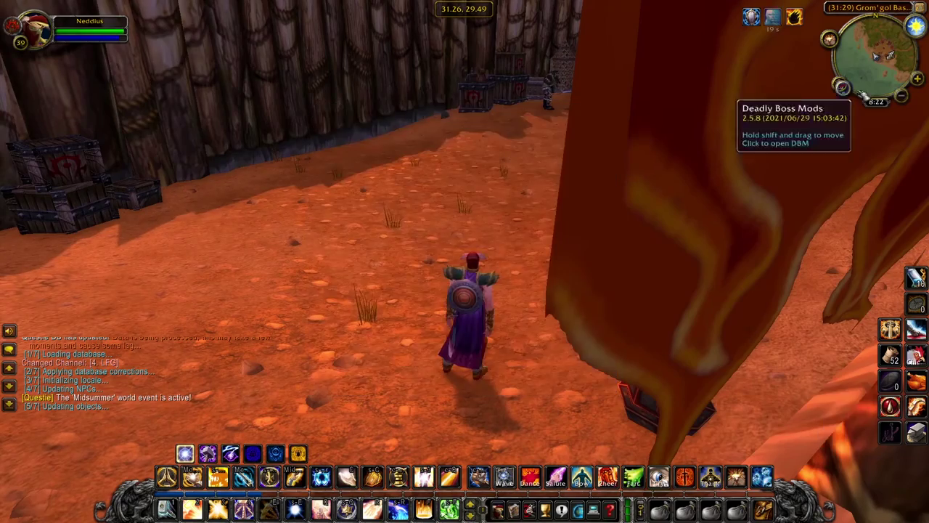
# - Open the AtlasLoot loot browser in the game to check the new addon, and close it again
pyautogui.press('w')
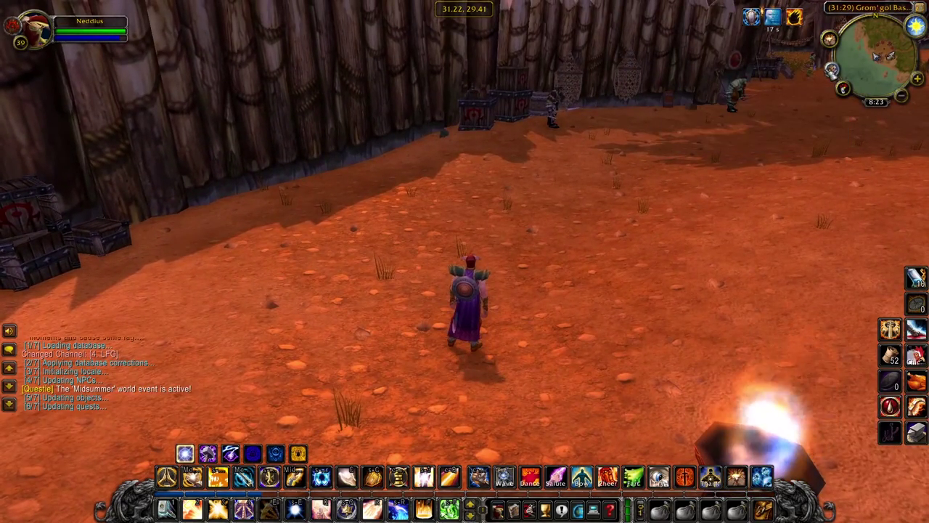
pyautogui.hotkey('ctrl', 'a')
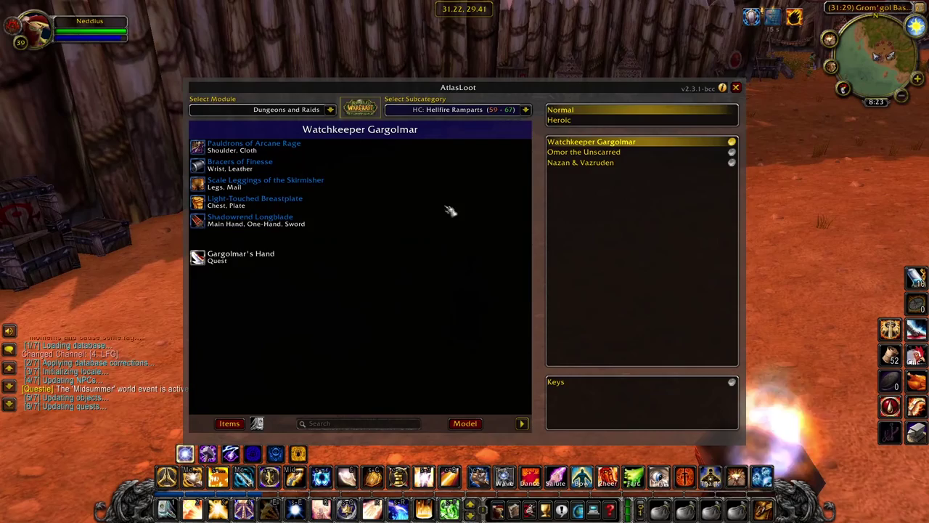
pyautogui.press('Escape')
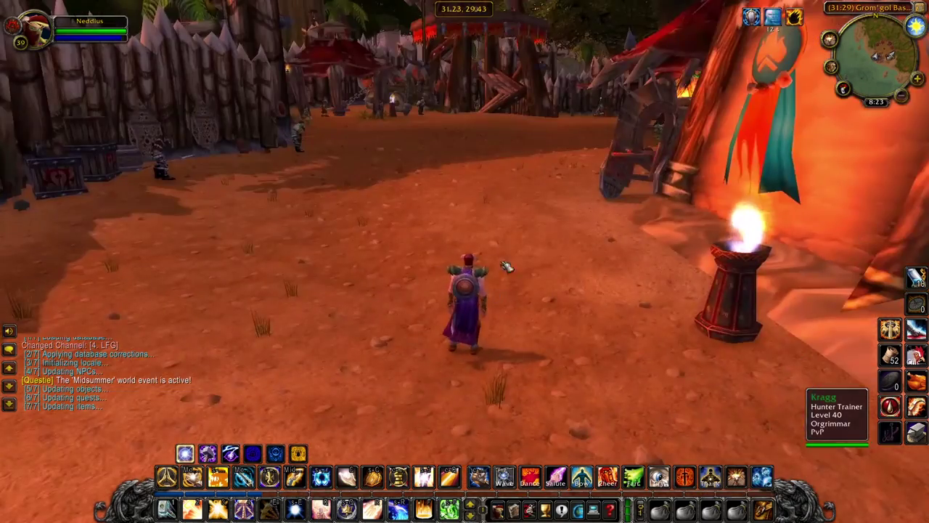
pyautogui.moveTo(506, 267); pyautogui.dragTo(508, 257)
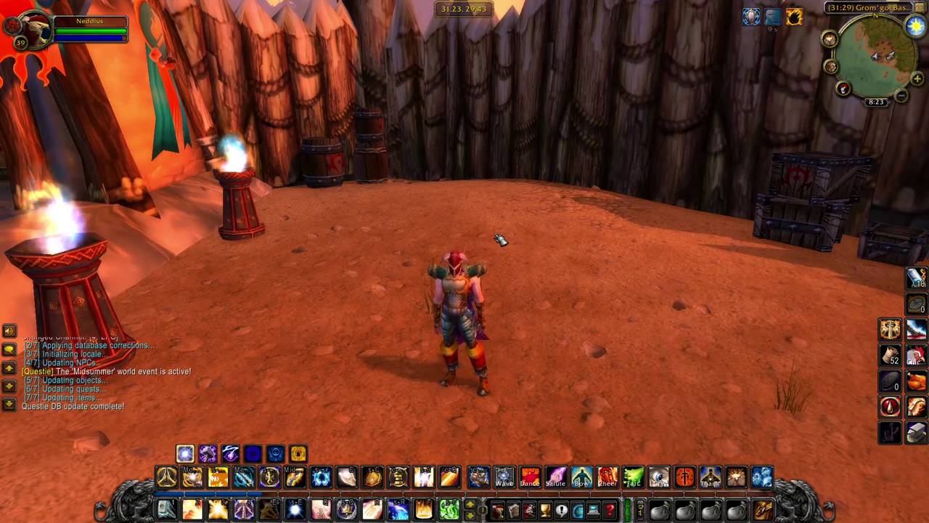
pyautogui.moveTo(581, 269); pyautogui.dragTo(570, 267)
# - Switch back to the CurseForge app, change the game version to World of Warcraft 2, and view its installed addons
pyautogui.hotkey('alt', 'Tab')
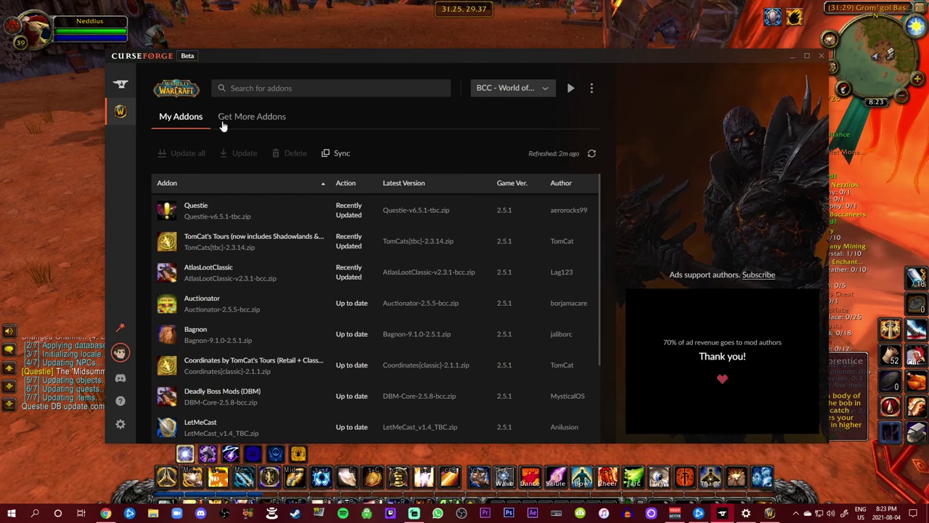
pyautogui.click(530, 90)
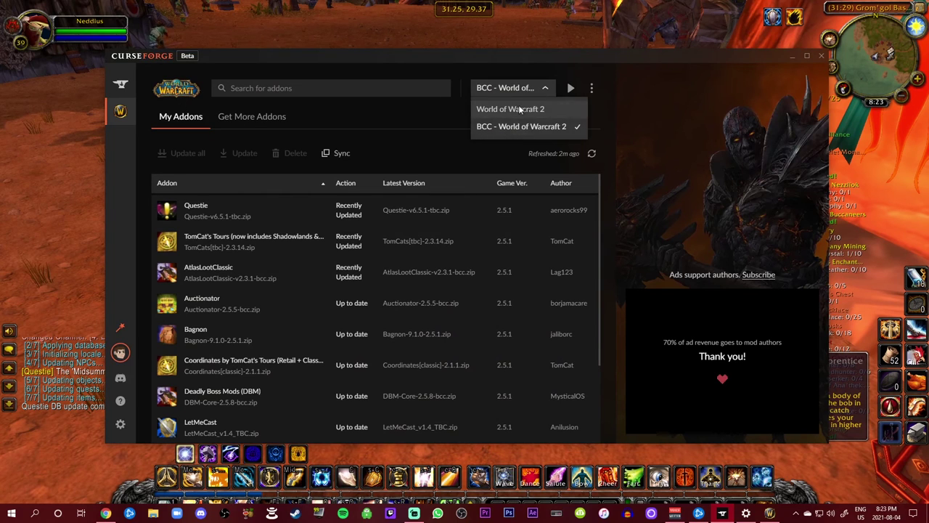
pyautogui.click(529, 109)
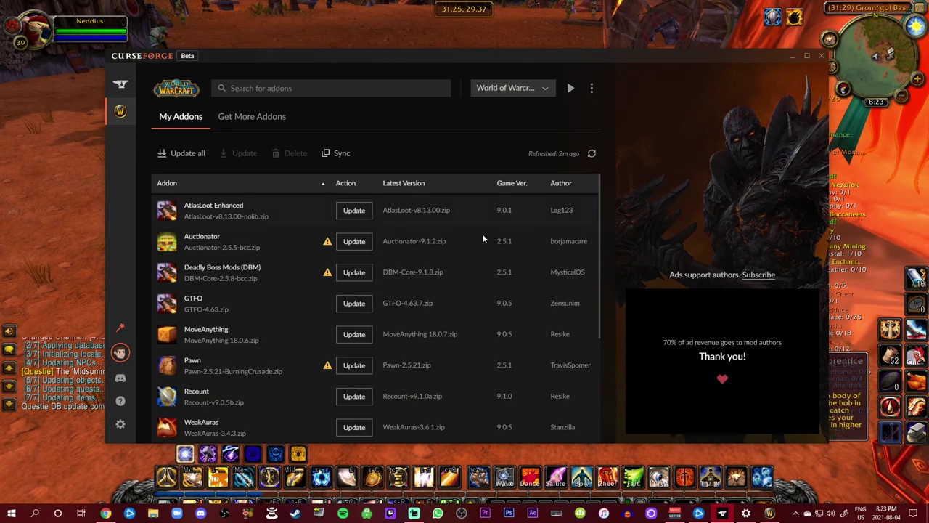
pyautogui.scroll(-1, 352, 323)
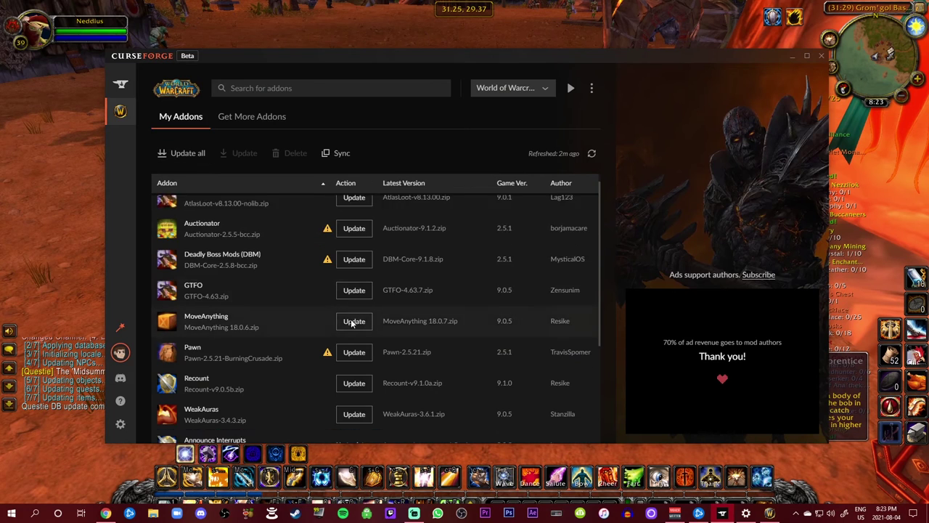